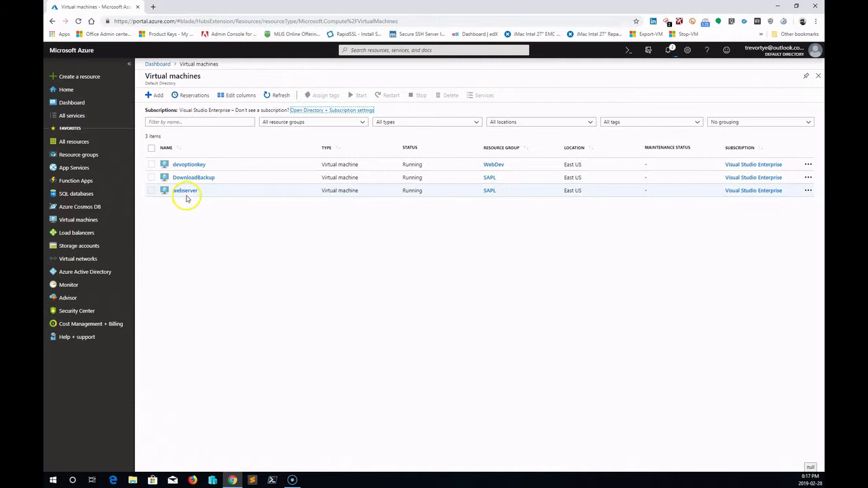
- Open the webserver VM's public IP configuration and select its address 52.170.119.89
{"action": "left_click", "coordinate": [186, 194]}
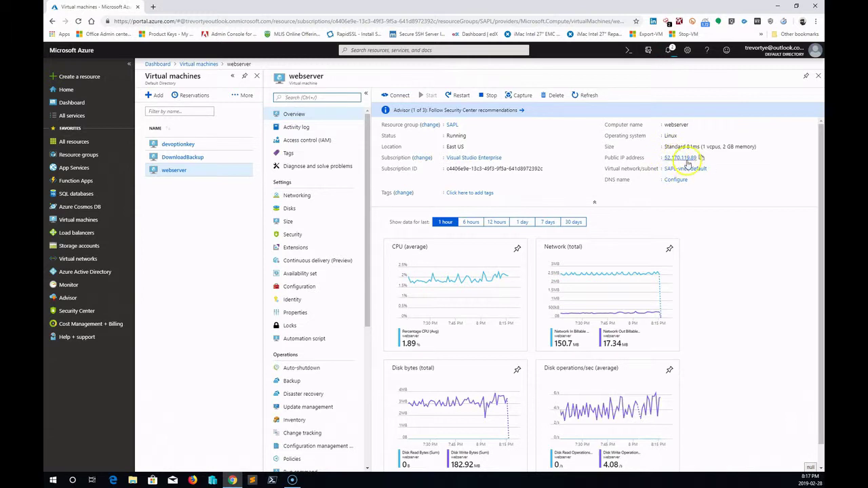
{"action": "left_click", "coordinate": [710, 158]}
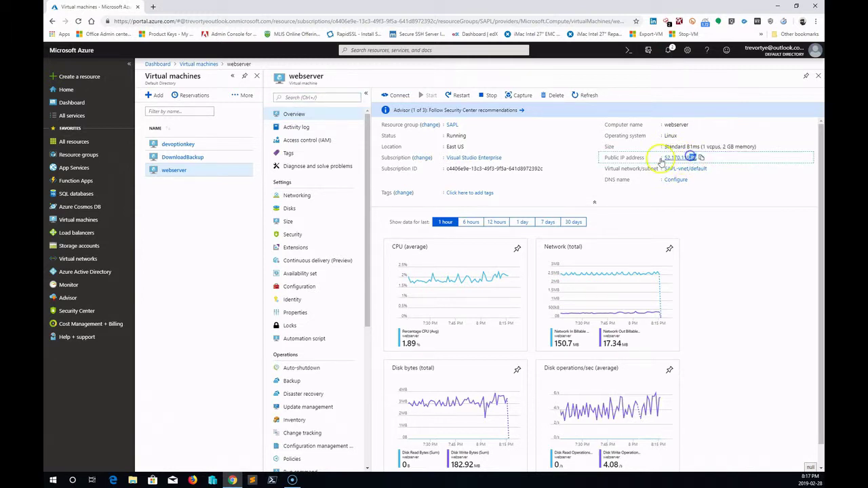
{"action": "left_click_drag", "start_coordinate": [696, 158], "coordinate": [678, 161]}
{"action": "left_click", "coordinate": [679, 160]}
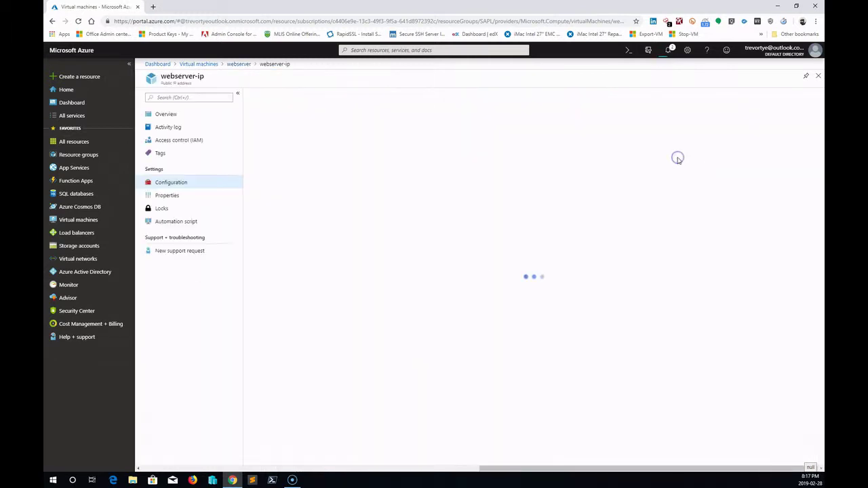
{"action": "left_click_drag", "start_coordinate": [304, 143], "coordinate": [237, 142]}
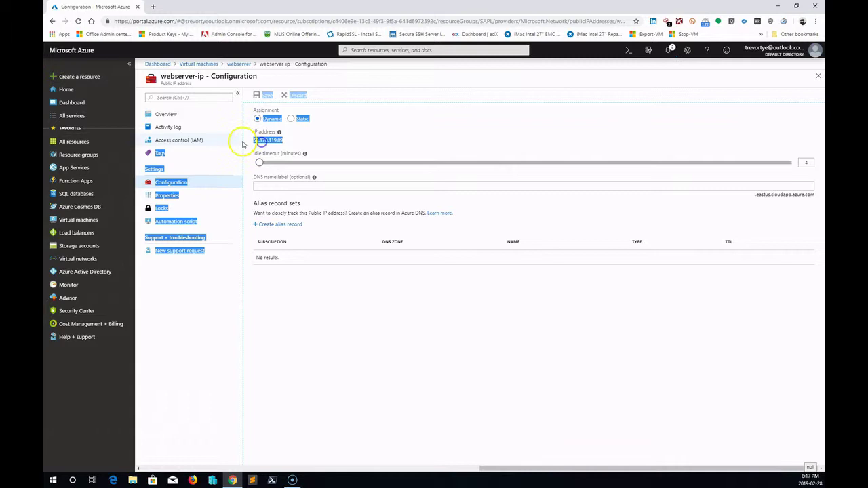
- Load 52.170.119.89 in a new tab past the certificate warning, then go back to the Azure tab
{"action": "left_click", "coordinate": [153, 8]}
{"action": "left_click", "coordinate": [116, 7]}
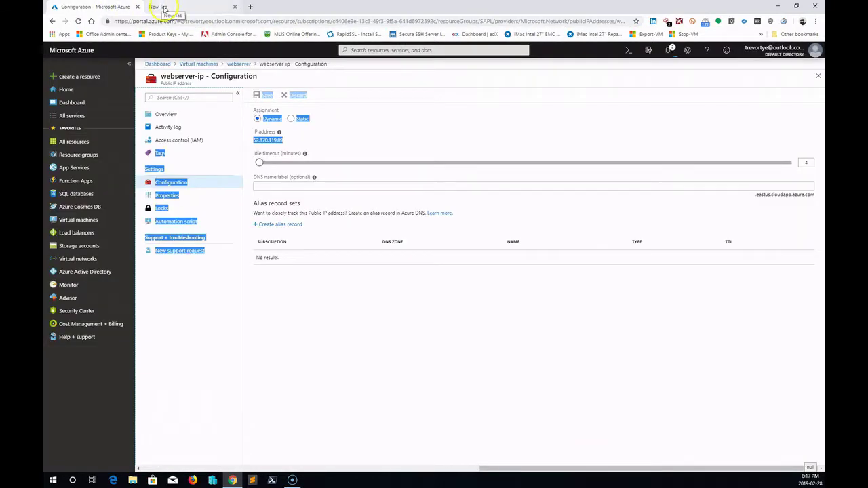
{"action": "left_click", "coordinate": [164, 8]}
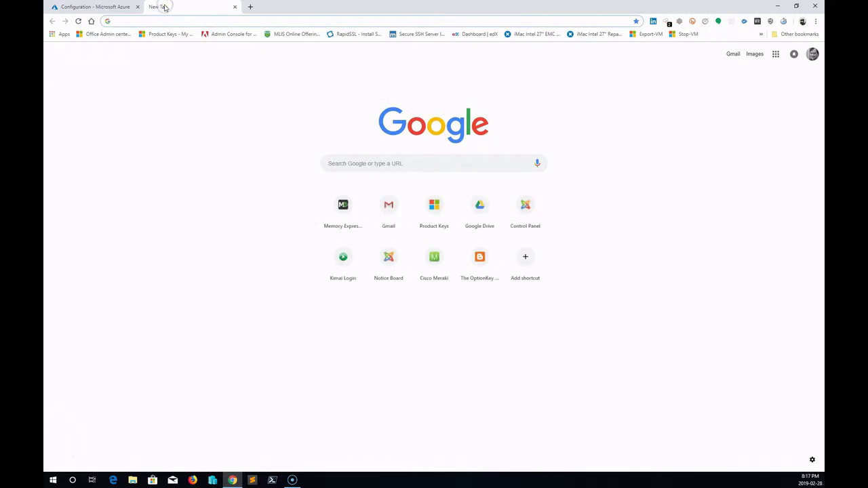
{"action": "type", "text": "52.170.119.89"}
{"action": "key", "text": "Return"}
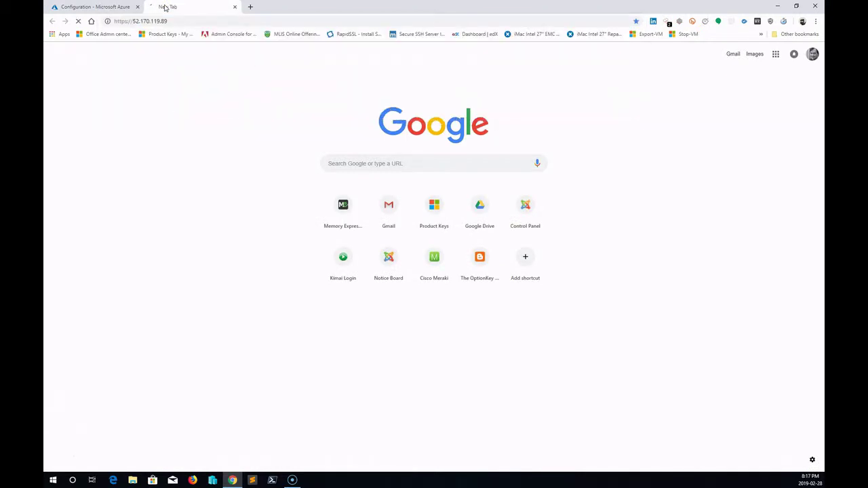
{"action": "left_click", "coordinate": [338, 264]}
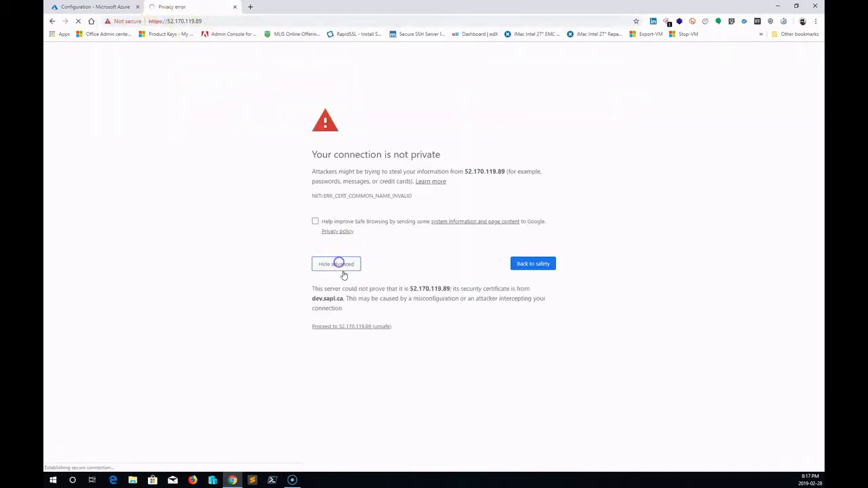
{"action": "left_click", "coordinate": [370, 327]}
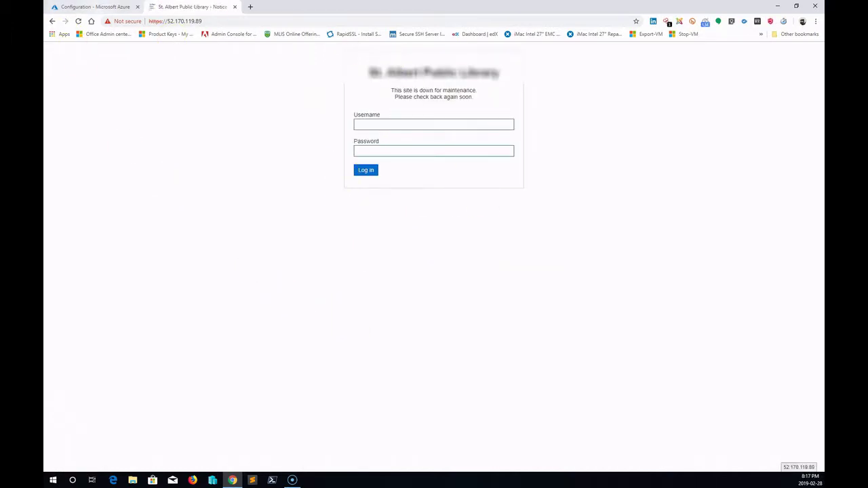
{"action": "left_click", "coordinate": [99, 10]}
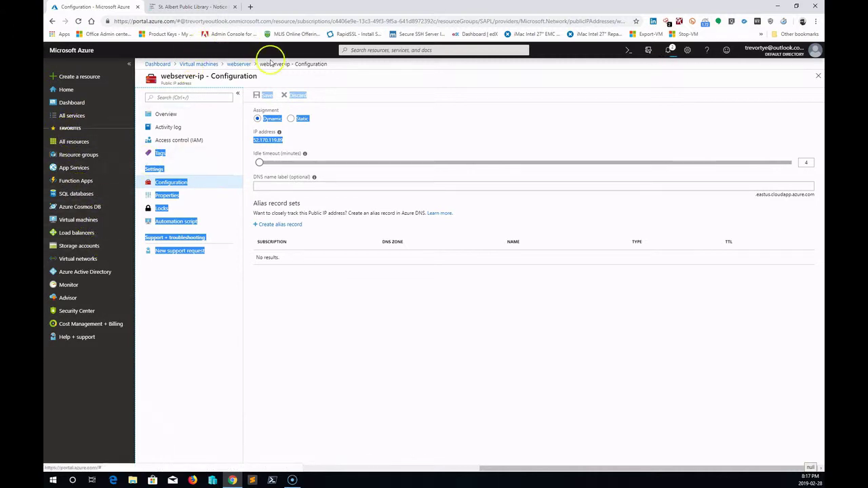
{"action": "left_click", "coordinate": [237, 65]}
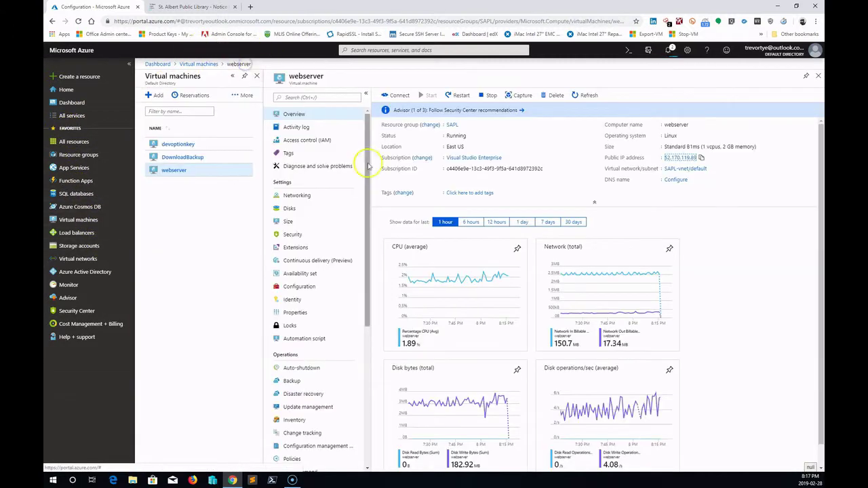
{"action": "left_click", "coordinate": [289, 209]}
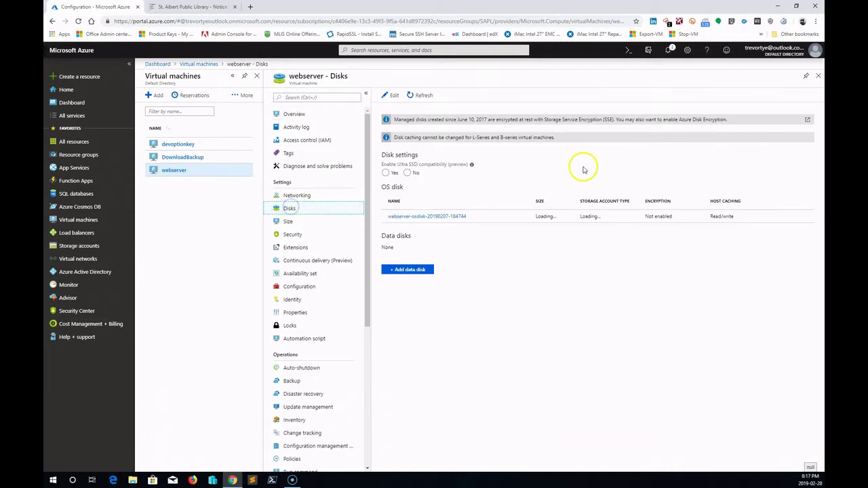
{"action": "left_click", "coordinate": [428, 216]}
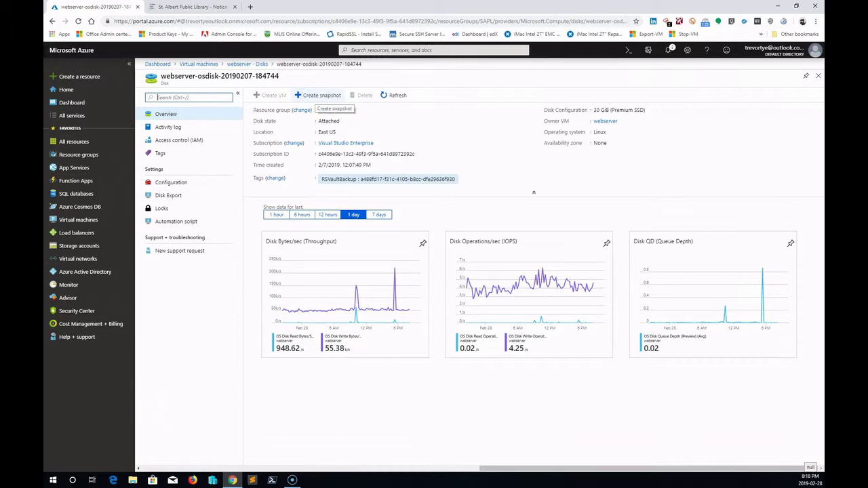
- Snapshot the OS disk as 20190228 in resource group SAPL with Premium SSD account type
{"action": "left_click", "coordinate": [315, 96]}
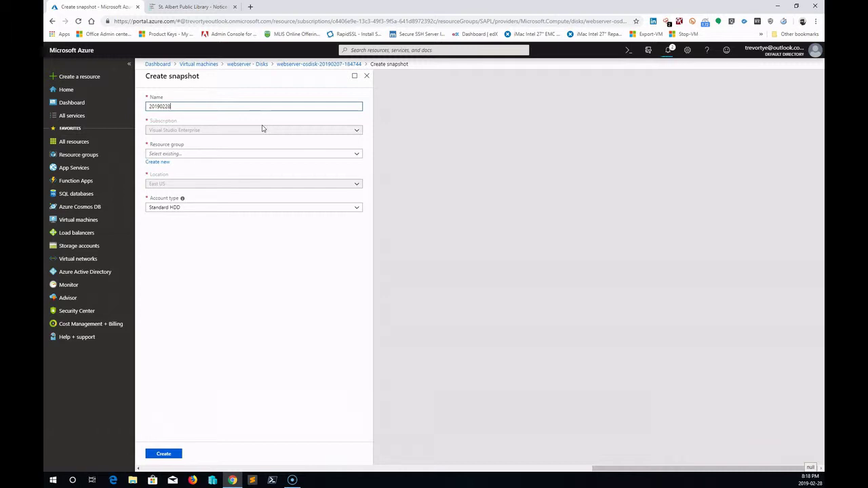
{"action": "left_click", "coordinate": [227, 156]}
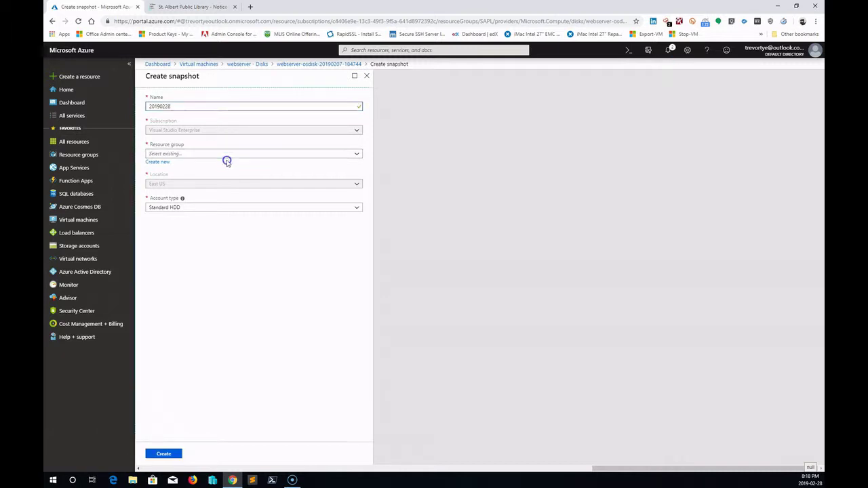
{"action": "left_click", "coordinate": [228, 155]}
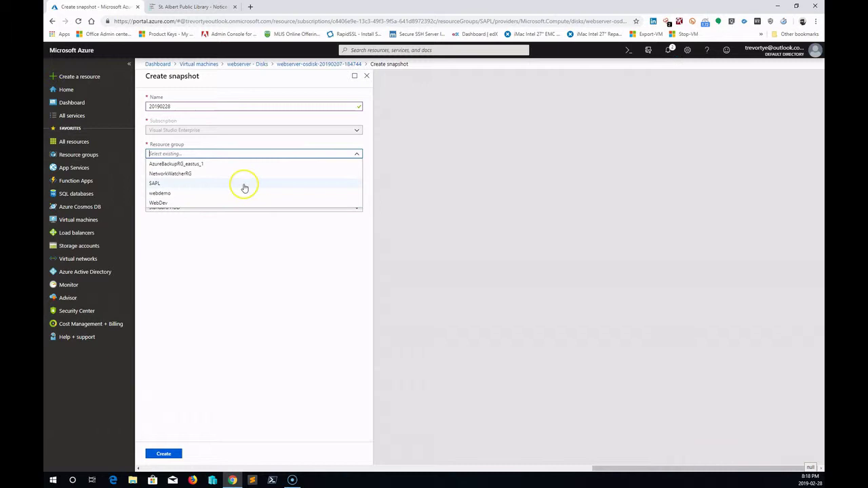
{"action": "left_click", "coordinate": [245, 188]}
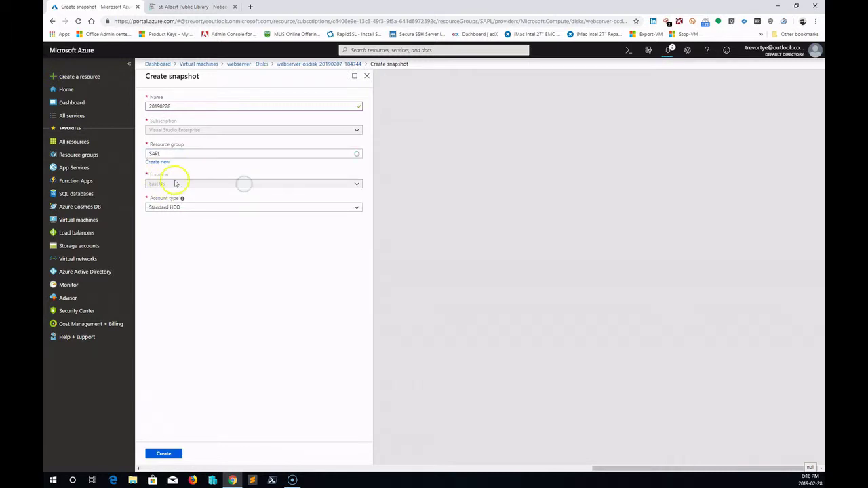
{"action": "left_click", "coordinate": [199, 208]}
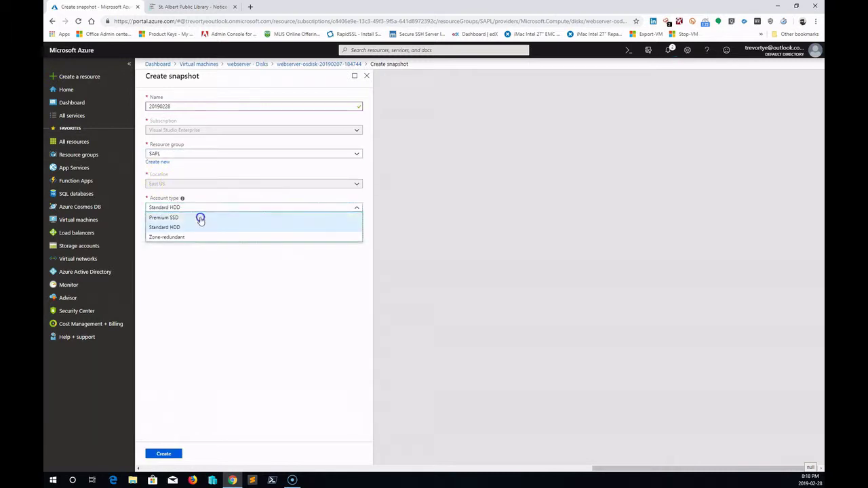
{"action": "left_click", "coordinate": [199, 217]}
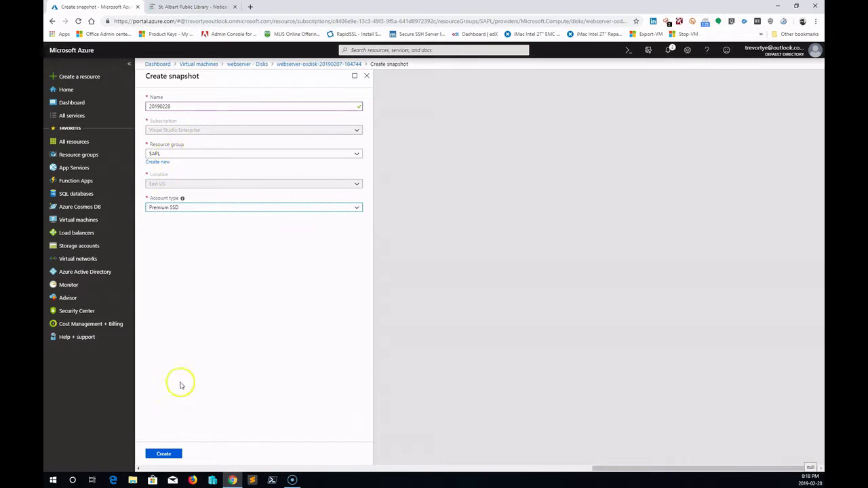
{"action": "left_click", "coordinate": [173, 457]}
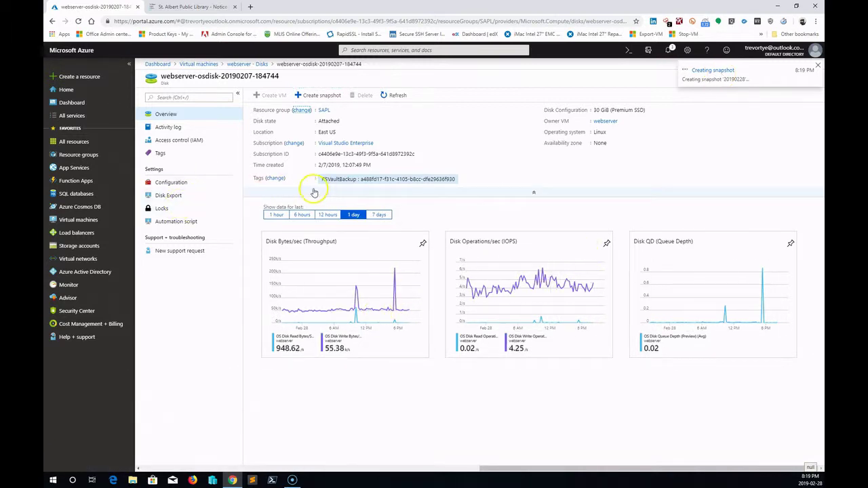
- Open snapshot 20190228 from its 'Successfully created snapshot' notification
{"action": "left_click", "coordinate": [178, 197]}
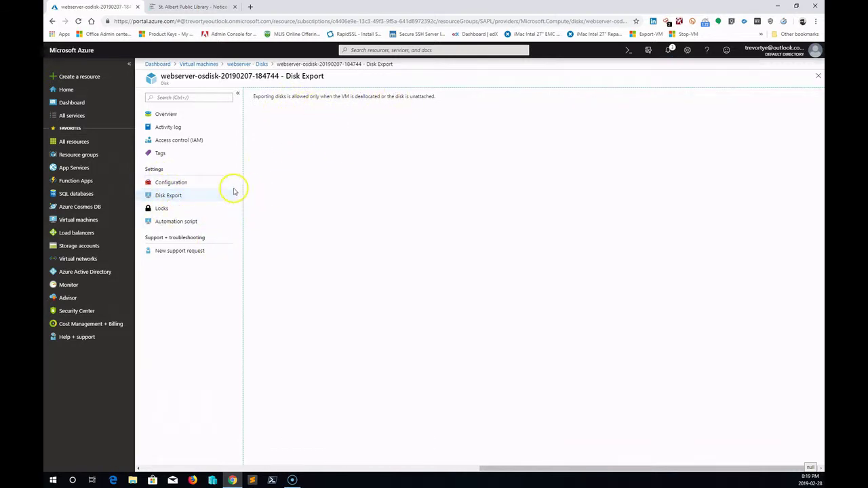
{"action": "left_click", "coordinate": [670, 52]}
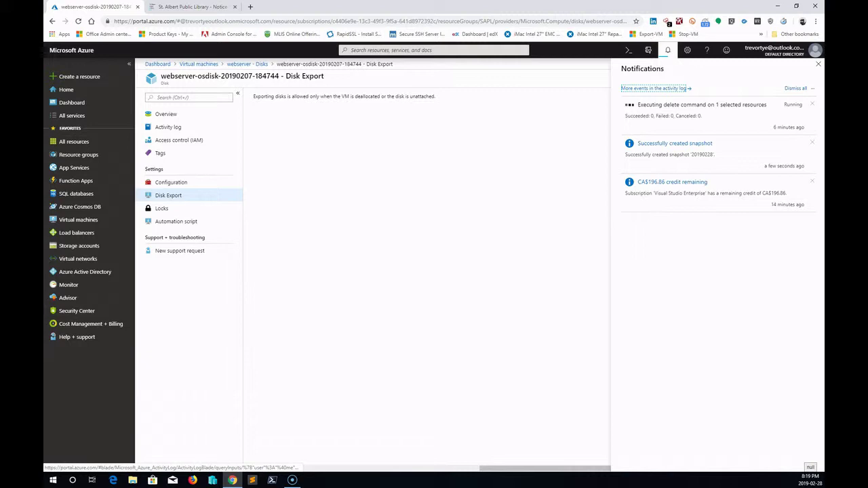
{"action": "left_click", "coordinate": [694, 142]}
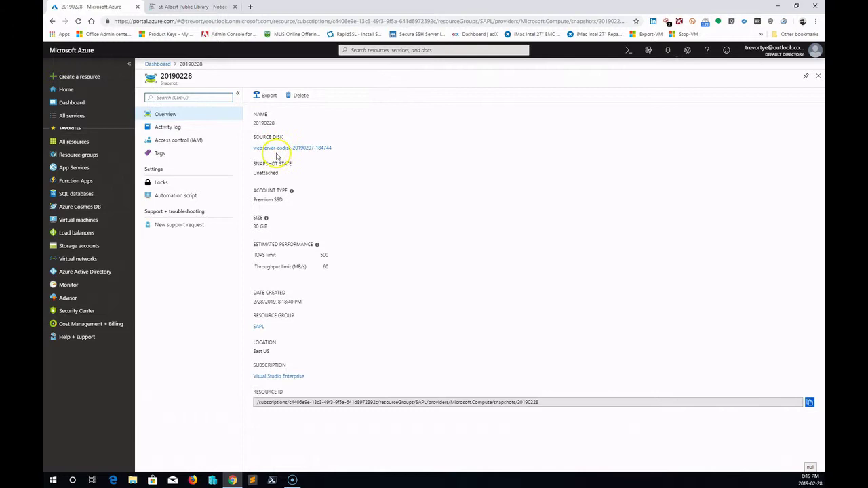
- Export snapshot 20190228 with a 3600-second download URL and copy the generated URL
{"action": "left_click", "coordinate": [268, 96]}
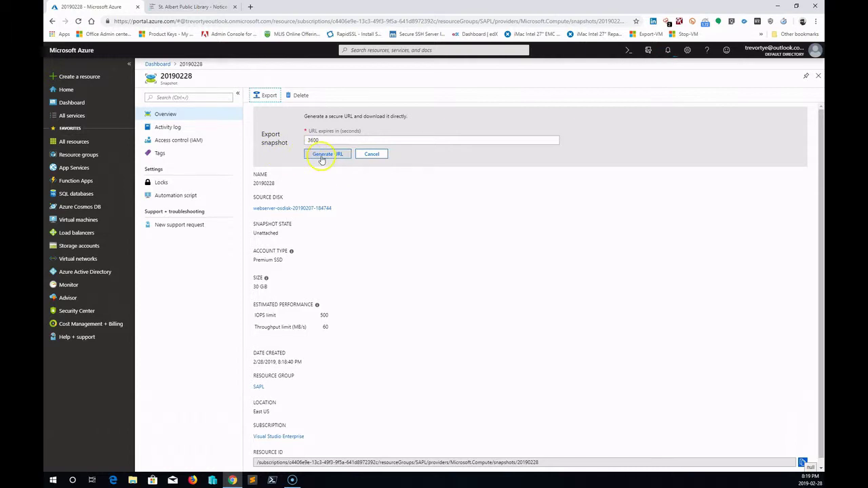
{"action": "left_click", "coordinate": [322, 156]}
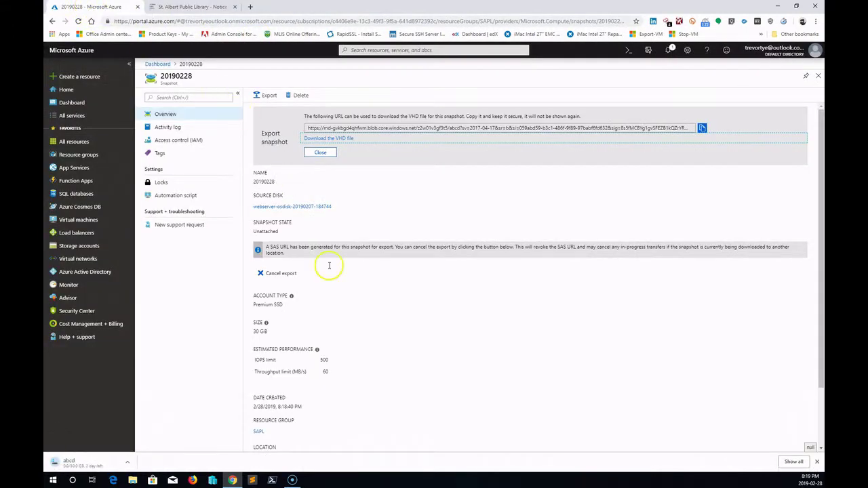
{"action": "left_click", "coordinate": [375, 130]}
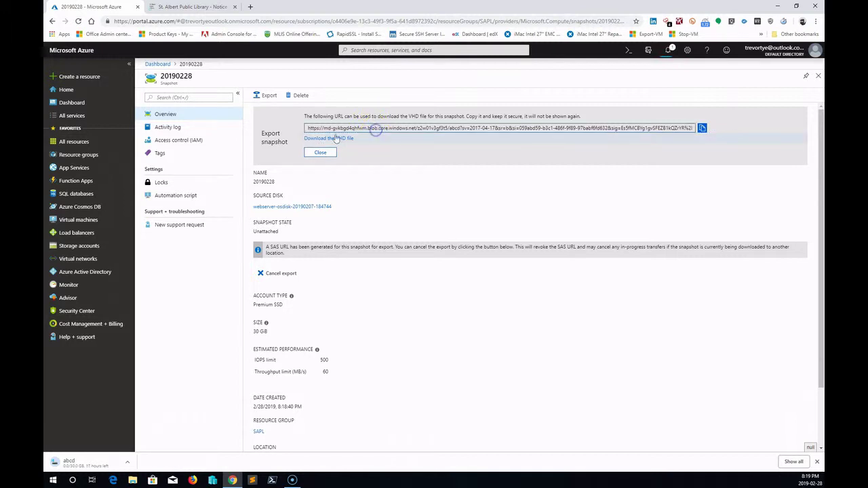
{"action": "left_click", "coordinate": [702, 129]}
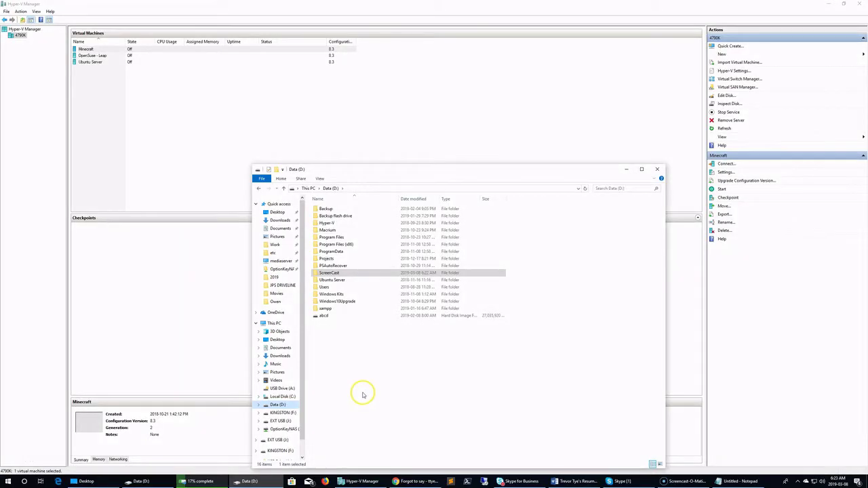
- Select the downloaded abcd disk image on Data (D:) to rename it webserver
{"action": "left_click", "coordinate": [354, 318]}
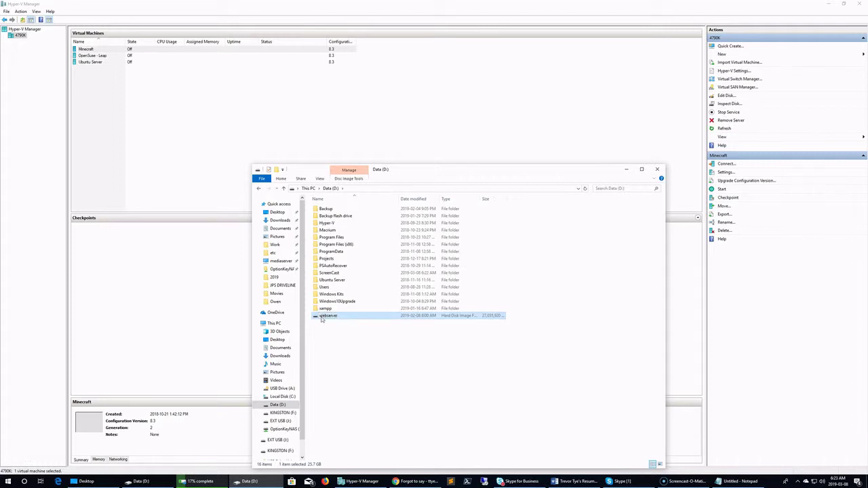
- Start a new Generation 1 virtual machine and enter 204 as its startup memory
{"action": "left_click", "coordinate": [723, 54]}
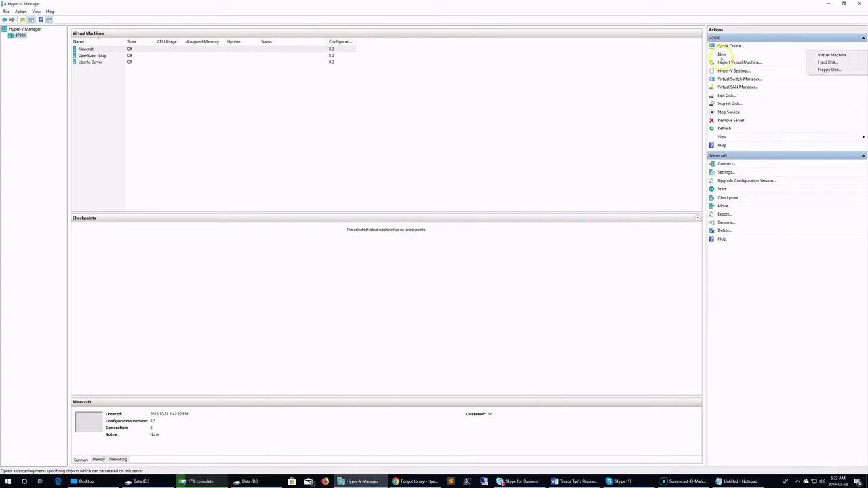
{"action": "left_click", "coordinate": [832, 55]}
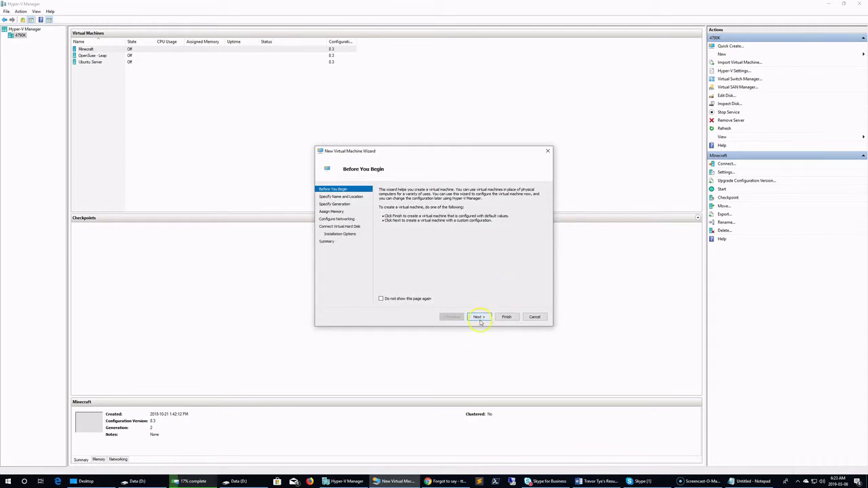
{"action": "left_click", "coordinate": [479, 317]}
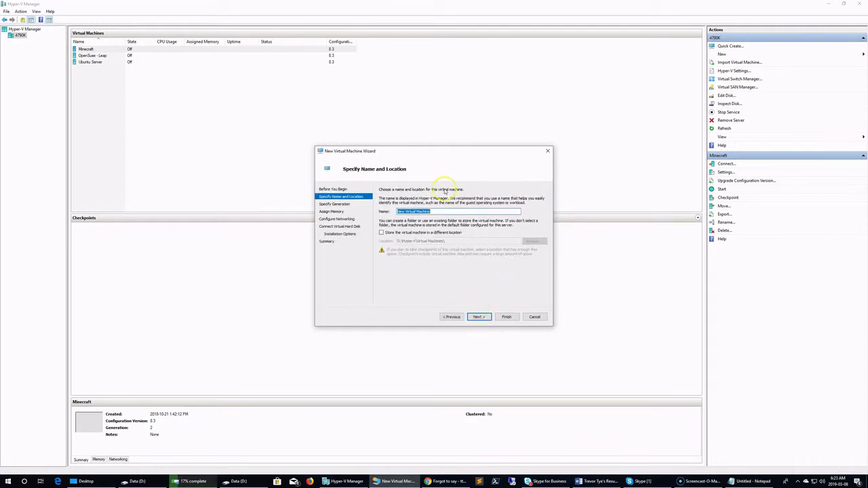
{"action": "left_click", "coordinate": [333, 204]}
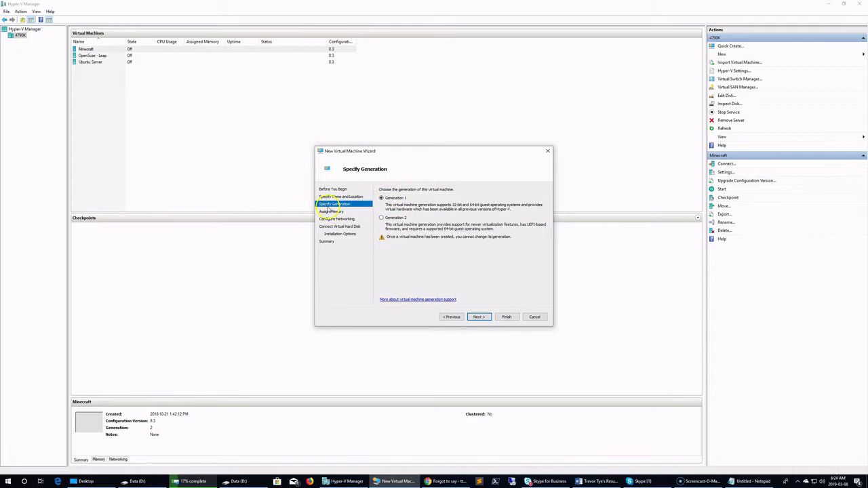
{"action": "left_click", "coordinate": [480, 317]}
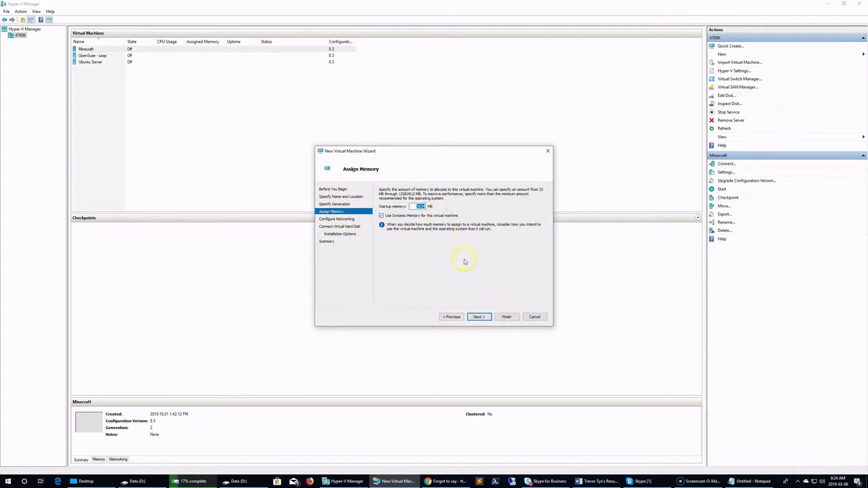
{"action": "type", "text": "2048"}
{"action": "left_click", "coordinate": [470, 317]}
- Connect it to OptionKey Network, attach existing disk D:\webserver.vhd, and finish the wizard
{"action": "left_click", "coordinate": [417, 203]}
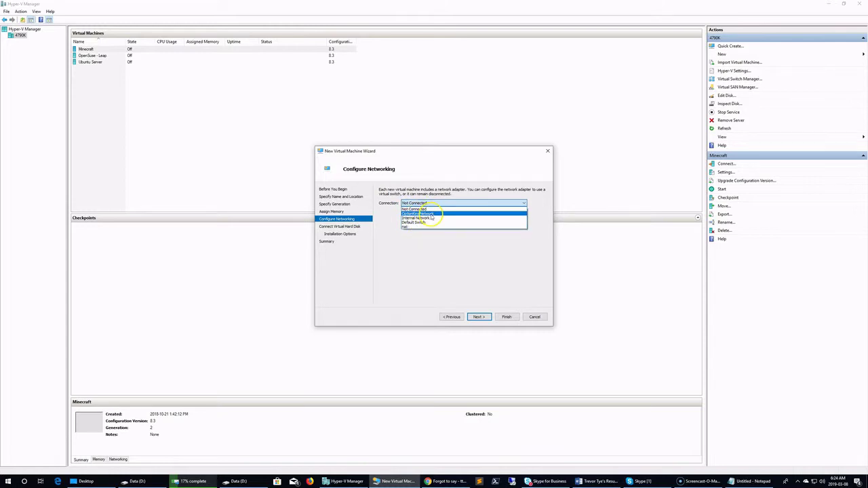
{"action": "left_click", "coordinate": [419, 213]}
{"action": "left_click", "coordinate": [480, 317]}
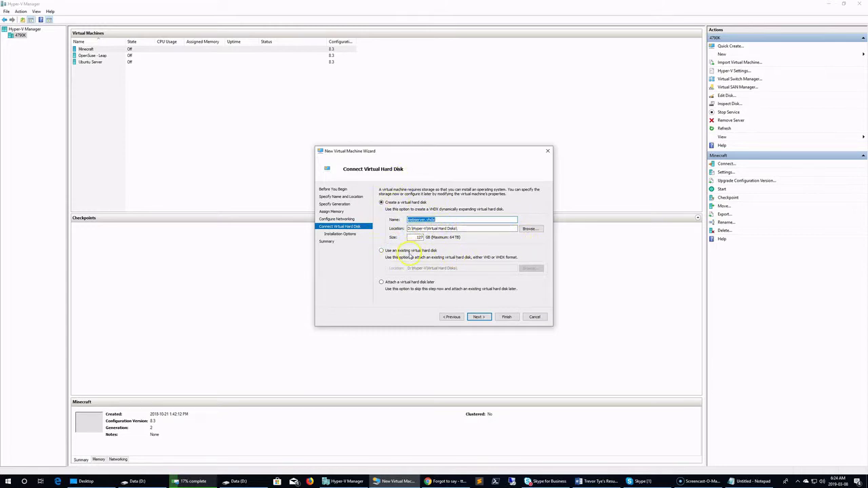
{"action": "left_click", "coordinate": [419, 252]}
{"action": "left_click", "coordinate": [530, 269]}
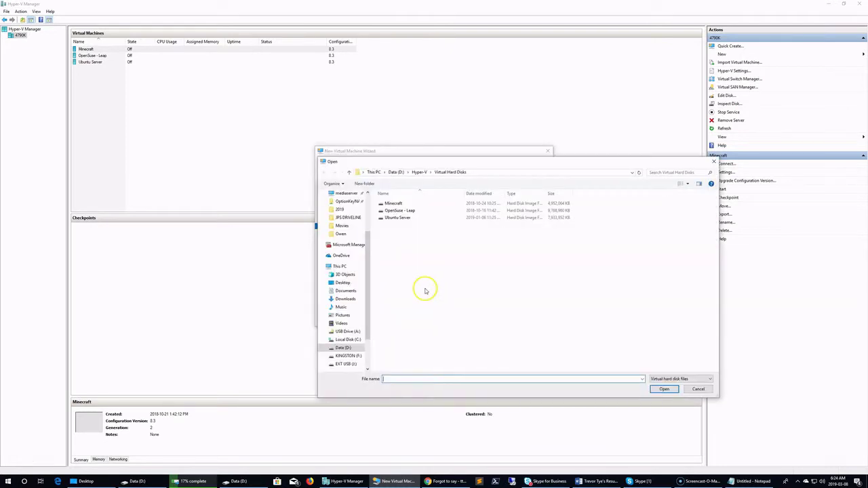
{"action": "left_click", "coordinate": [344, 347]}
{"action": "left_click", "coordinate": [395, 310]}
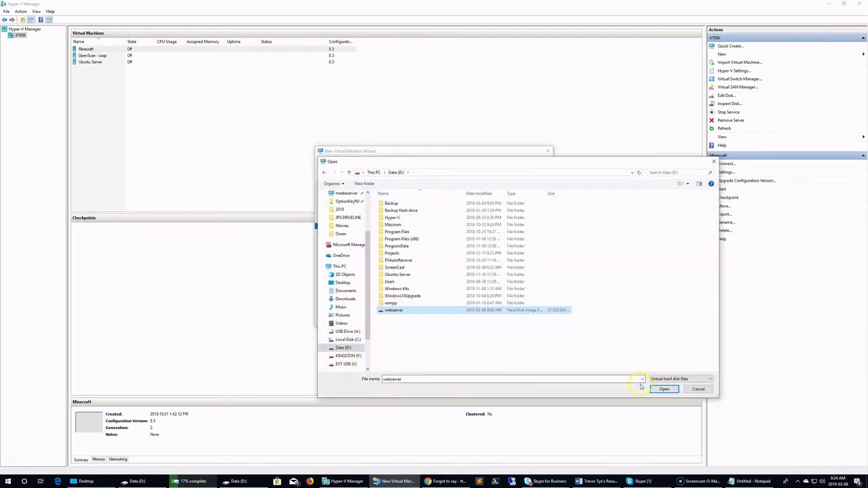
{"action": "left_click", "coordinate": [663, 389]}
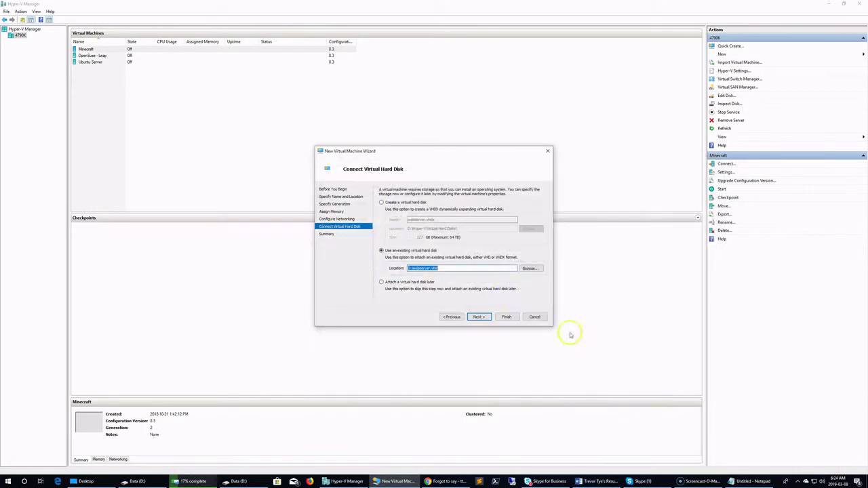
{"action": "left_click", "coordinate": [487, 318]}
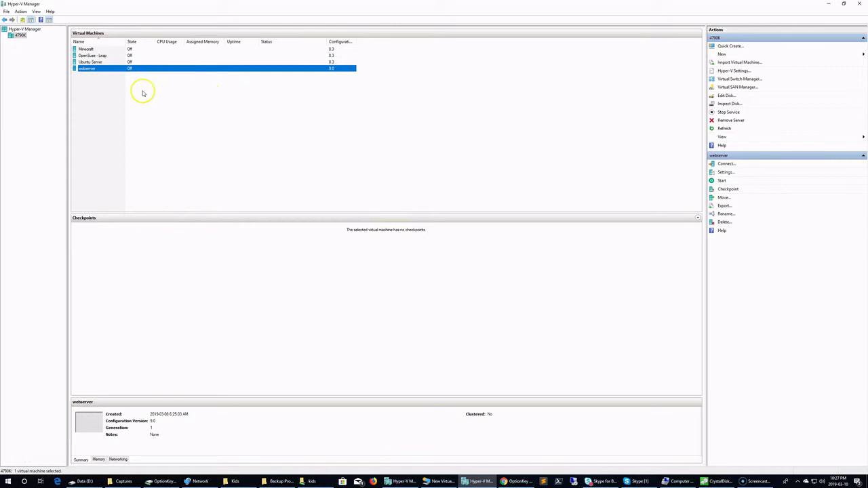
- Raise the webserver VM's virtual processors from 1 to 2 and apply
{"action": "right_click", "coordinate": [118, 69]}
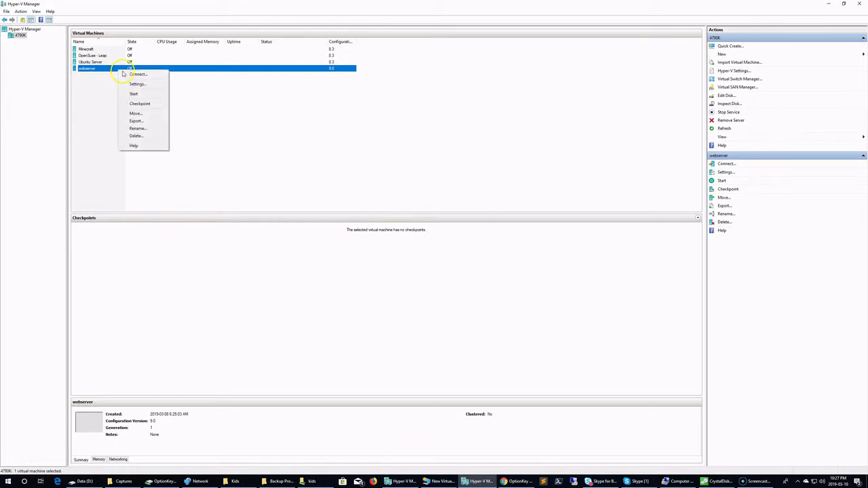
{"action": "left_click", "coordinate": [137, 86]}
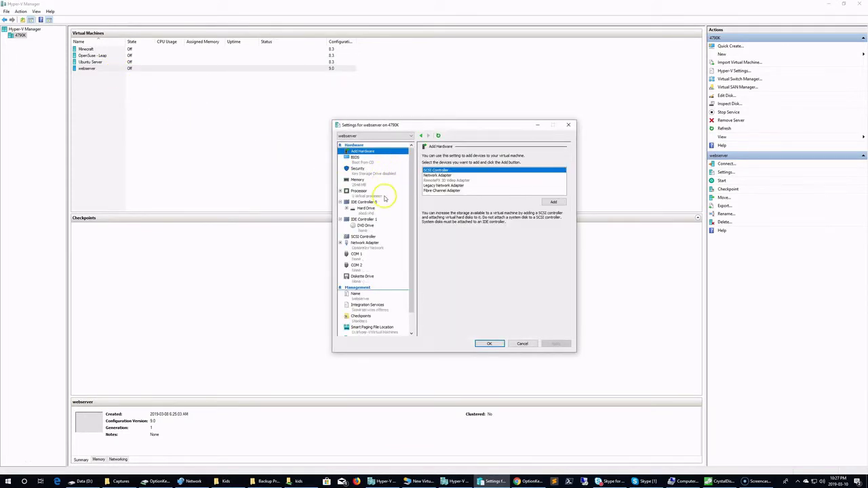
{"action": "left_click", "coordinate": [378, 194]}
{"action": "left_click", "coordinate": [500, 167]}
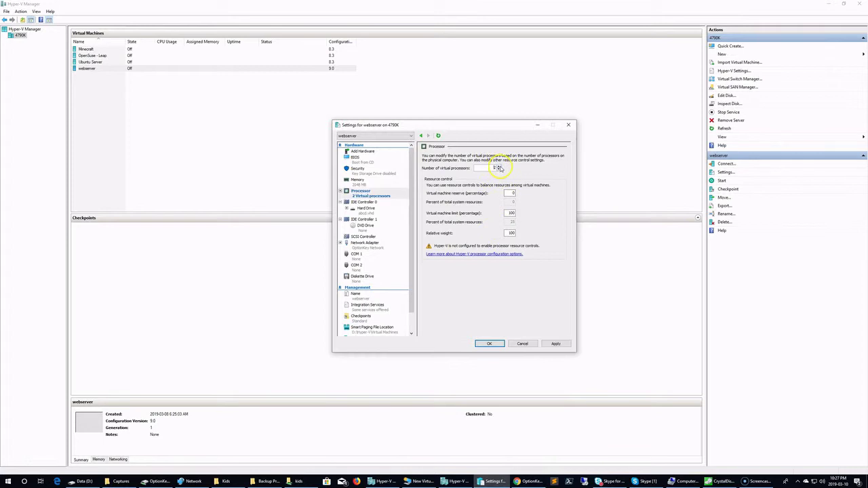
{"action": "left_click", "coordinate": [556, 343]}
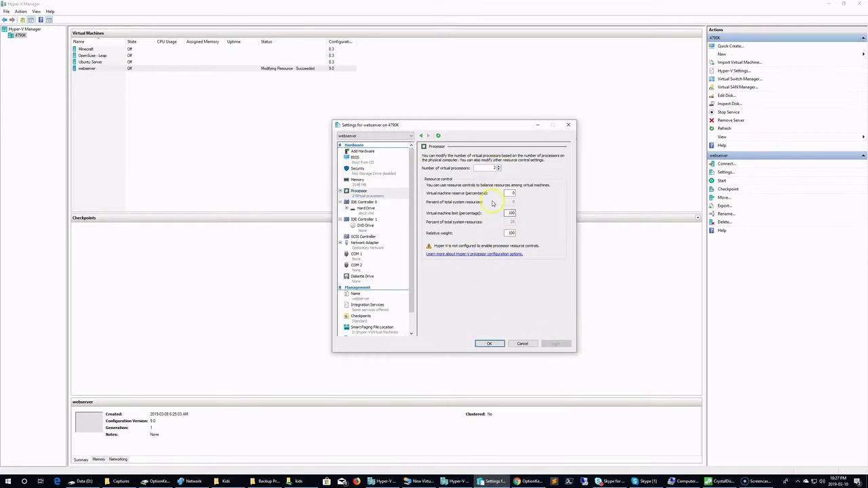
- Set dynamic memory to 2048 MB minimum and 4096 MB maximum, then apply
{"action": "left_click", "coordinate": [372, 182]}
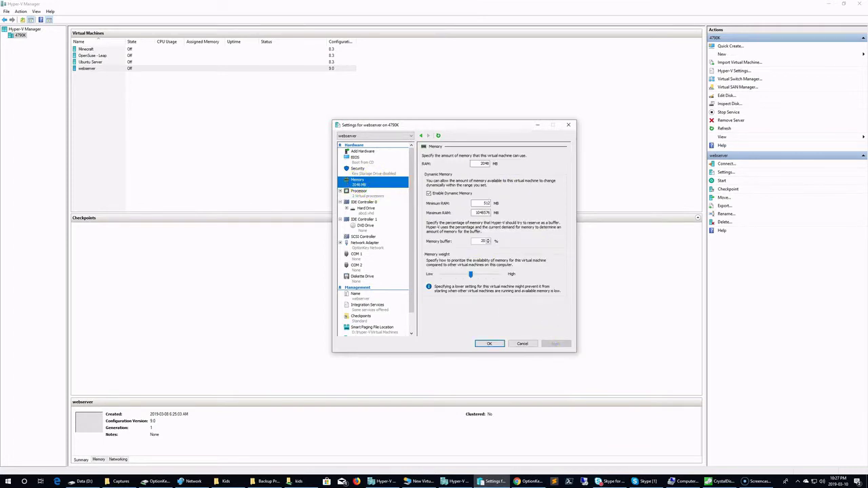
{"action": "left_click", "coordinate": [483, 213]}
{"action": "double_click", "coordinate": [486, 203]}
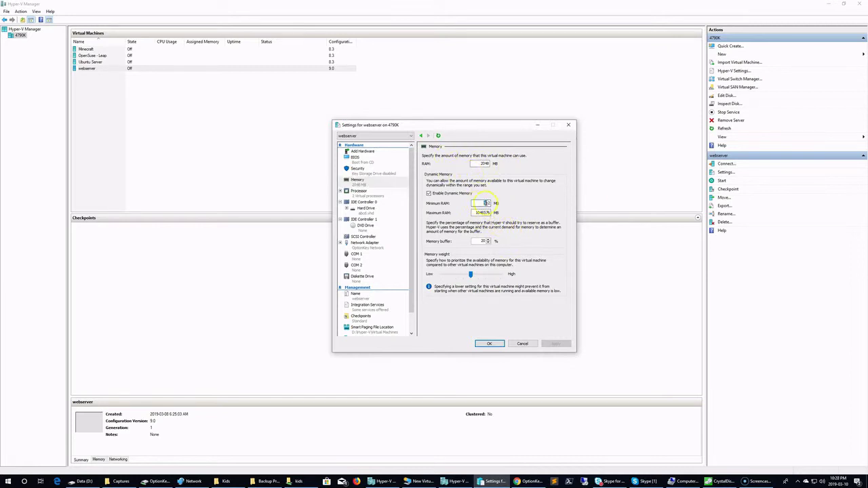
{"action": "type", "text": "2048"}
{"action": "double_click", "coordinate": [481, 213]}
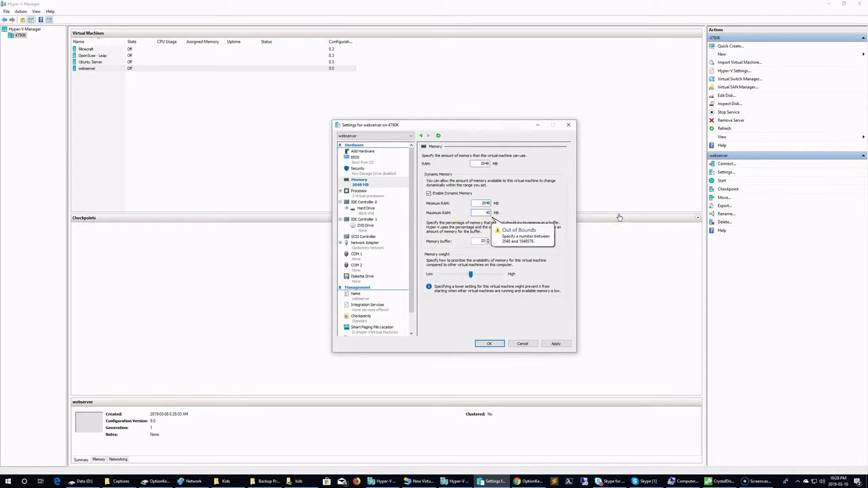
{"action": "type", "text": "4096"}
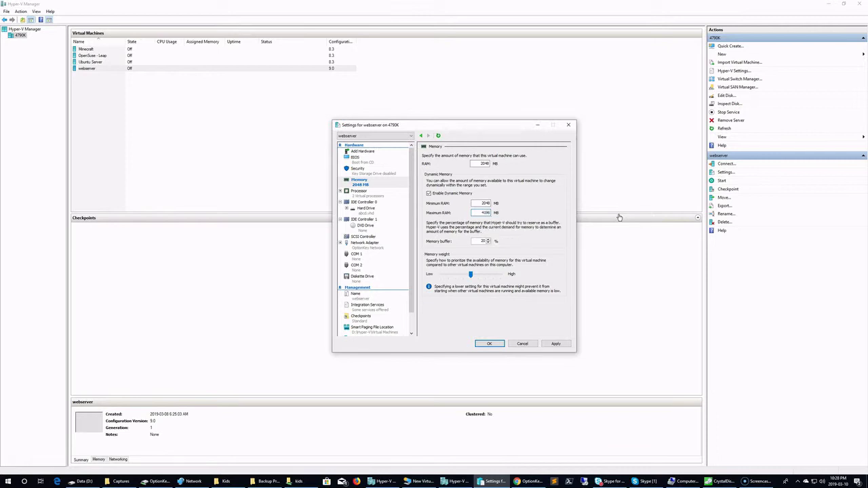
{"action": "left_click", "coordinate": [551, 342]}
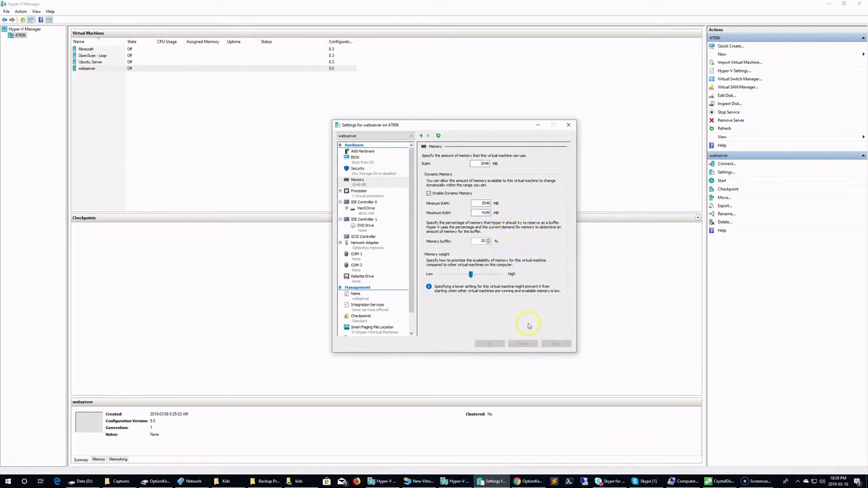
- Allow migration to a physical computer with a different processor version and apply
{"action": "left_click", "coordinate": [359, 193]}
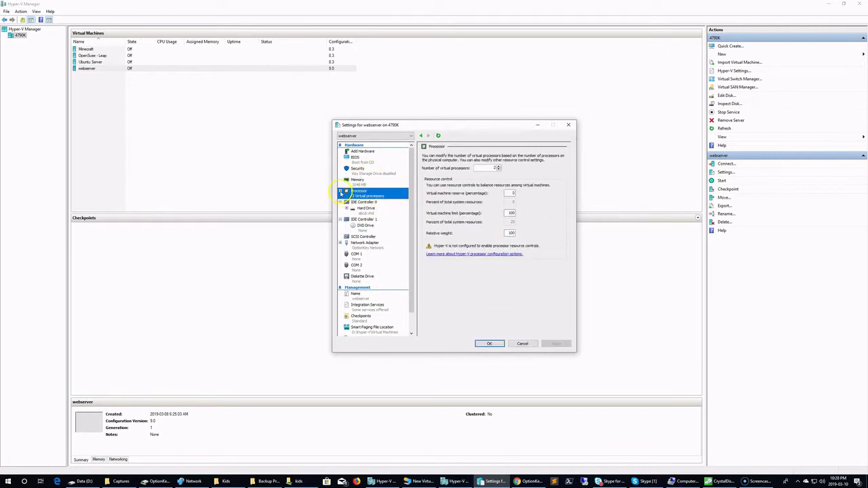
{"action": "left_click", "coordinate": [341, 191]}
{"action": "left_click", "coordinate": [365, 202]}
{"action": "left_click", "coordinate": [468, 176]}
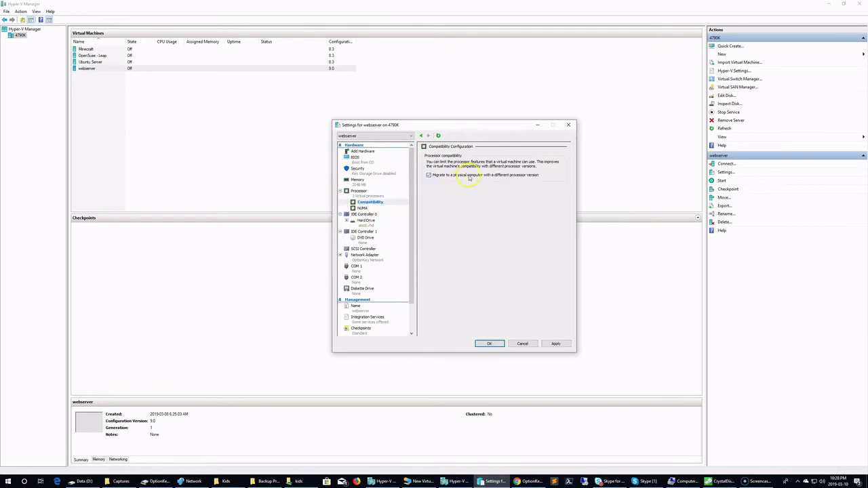
{"action": "left_click", "coordinate": [556, 344]}
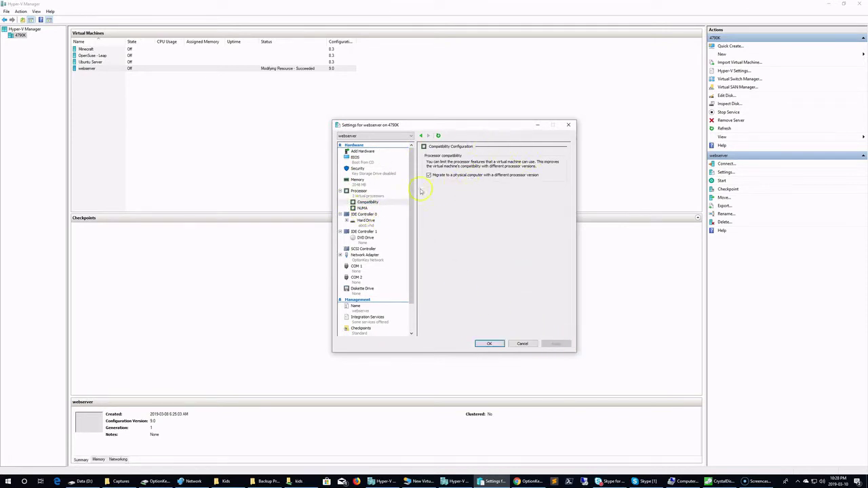
- Review NUMA, disk and network settings, enable Guest services, and save with OK
{"action": "left_click", "coordinate": [363, 207]}
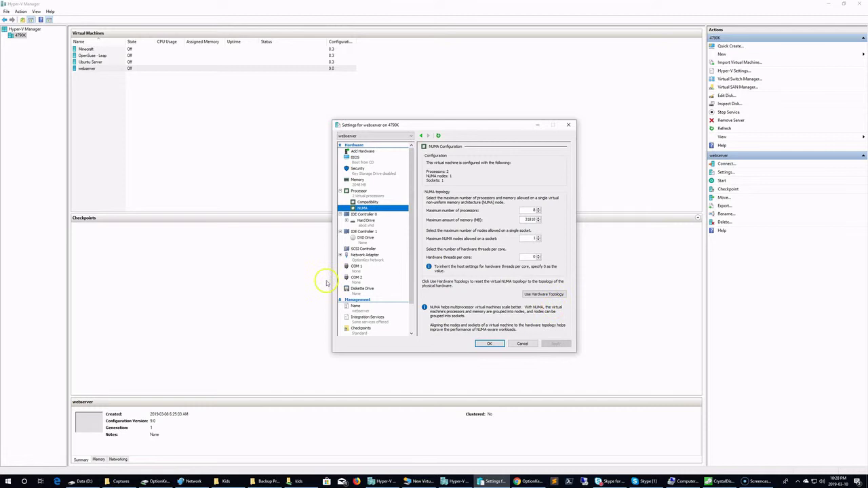
{"action": "left_click", "coordinate": [366, 221]}
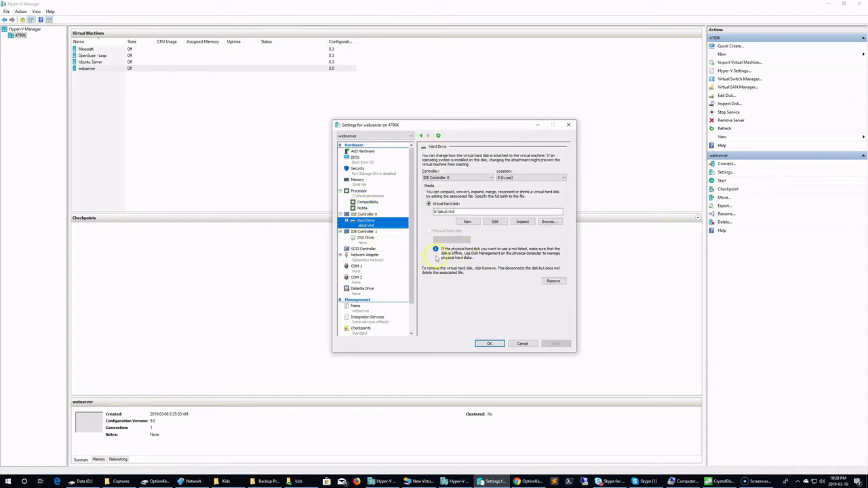
{"action": "left_click", "coordinate": [365, 257]}
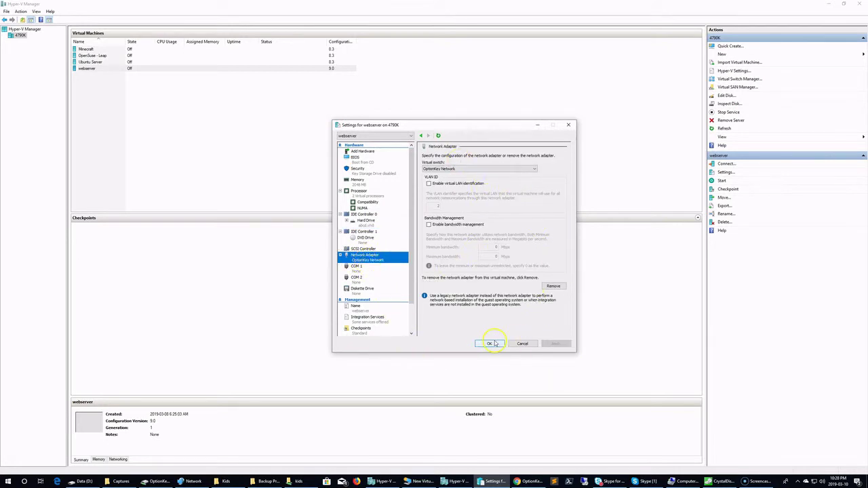
{"action": "left_click", "coordinate": [378, 320]}
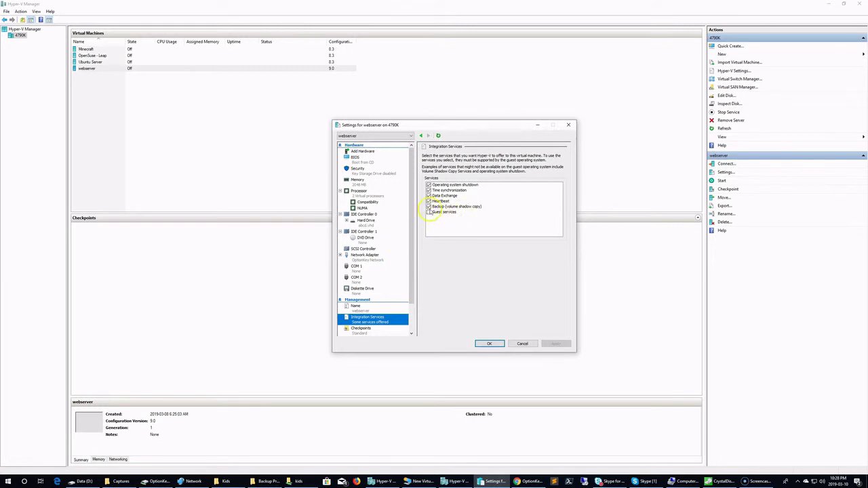
{"action": "left_click", "coordinate": [429, 212]}
{"action": "left_click", "coordinate": [557, 345]}
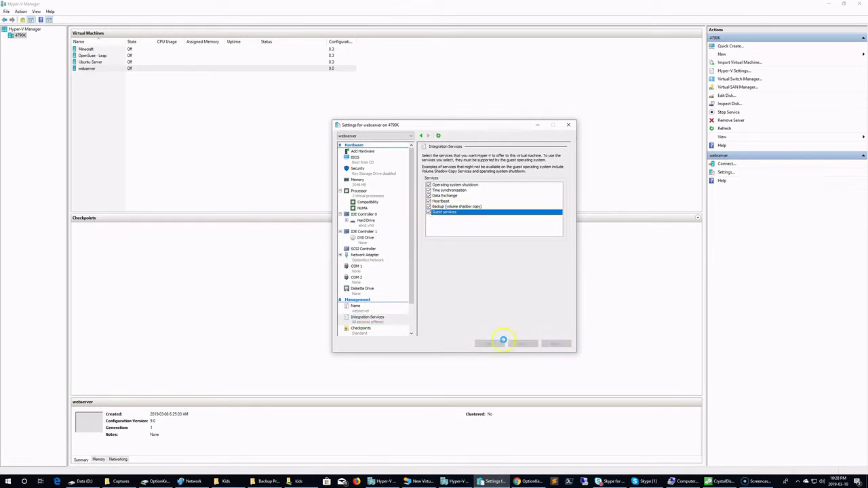
{"action": "left_click", "coordinate": [387, 309]}
{"action": "scroll", "coordinate": [383, 299], "scroll_direction": "down", "scroll_amount": 1}
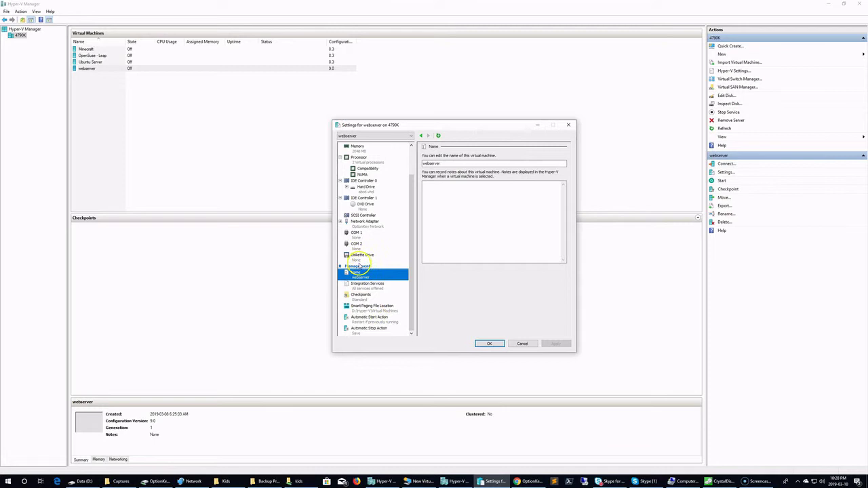
{"action": "left_click", "coordinate": [488, 345]}
- Connect to the webserver VM's console and start it, booting to the Ubuntu 18.04.2 login prompt
{"action": "right_click", "coordinate": [201, 70]}
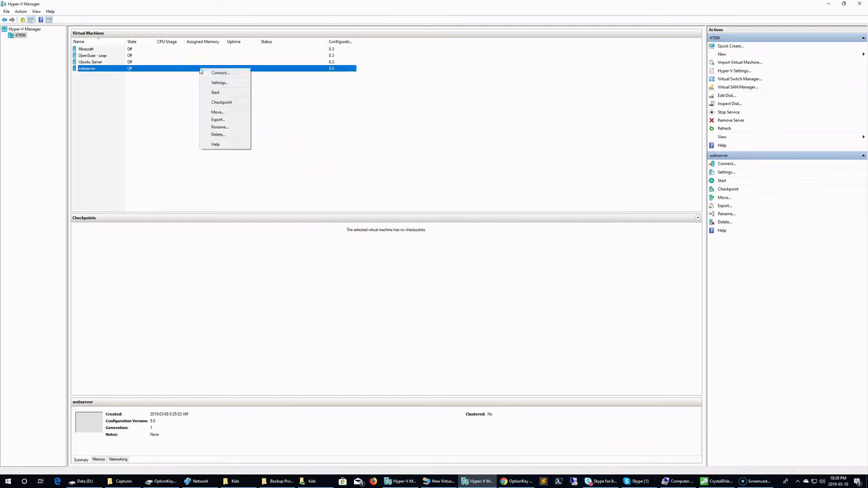
{"action": "left_click", "coordinate": [236, 74]}
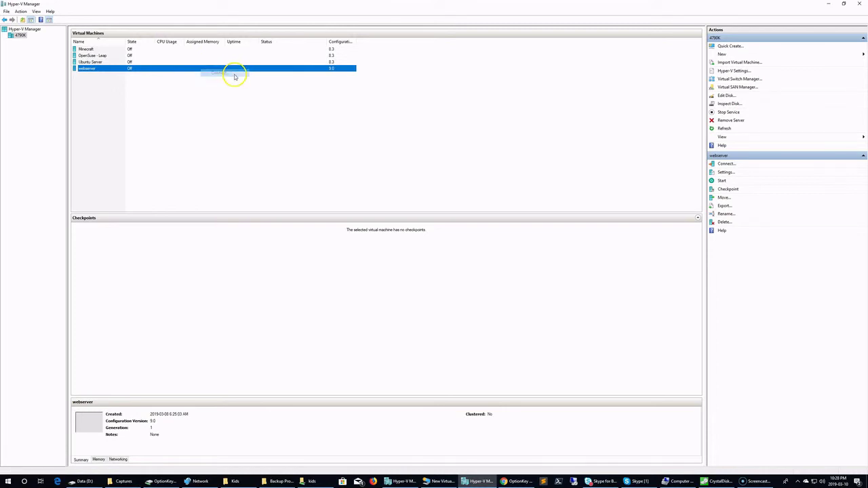
{"action": "left_click", "coordinate": [419, 180]}
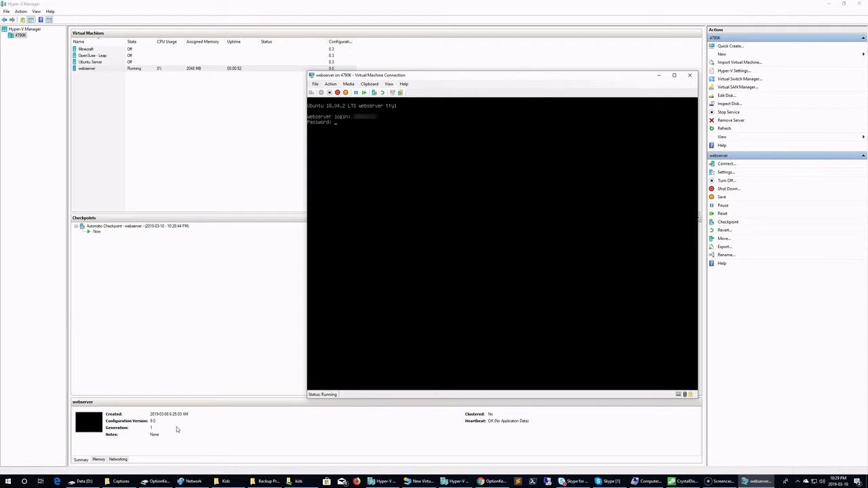
- Log in, run ifconfig to read eth0's address 192.168.18.125, then switch to Chrome
{"action": "key", "text": "Return"}
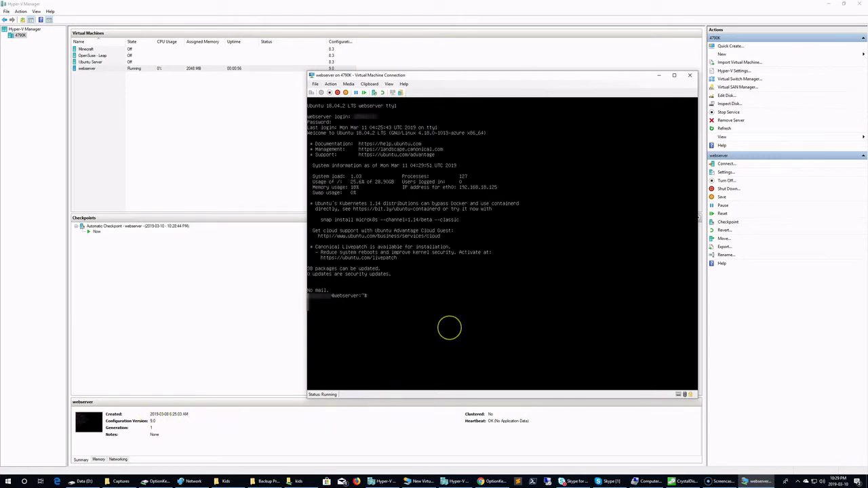
{"action": "type", "text": "ifconfig"}
{"action": "key", "text": "Return"}
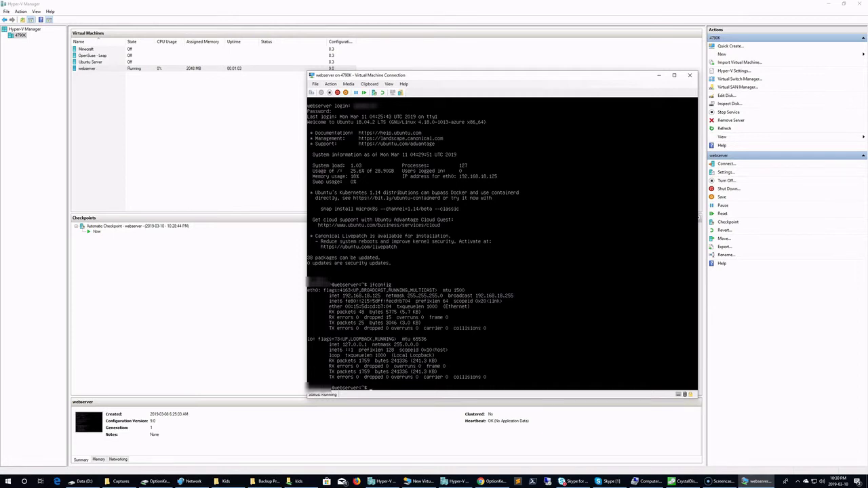
{"action": "key", "text": "alt+Tab"}
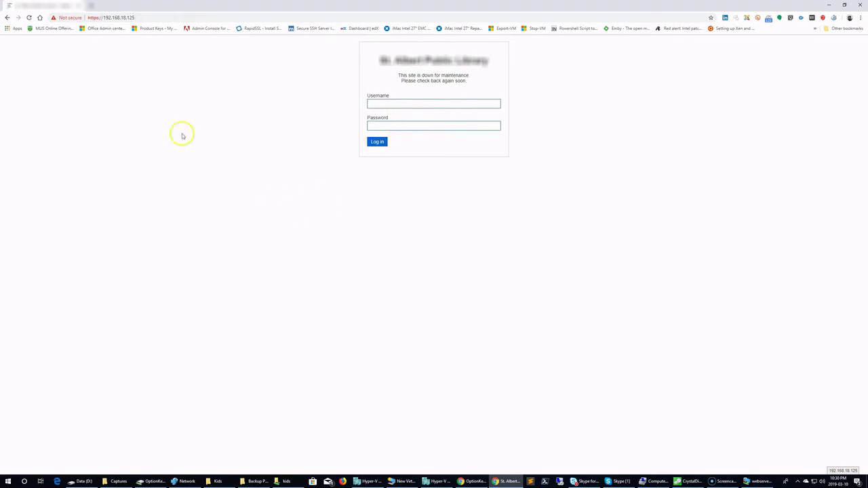
{"action": "left_click", "coordinate": [54, 17]}
{"action": "left_click", "coordinate": [287, 164]}
{"action": "left_click", "coordinate": [109, 18]}
{"action": "left_click", "coordinate": [178, 16]}
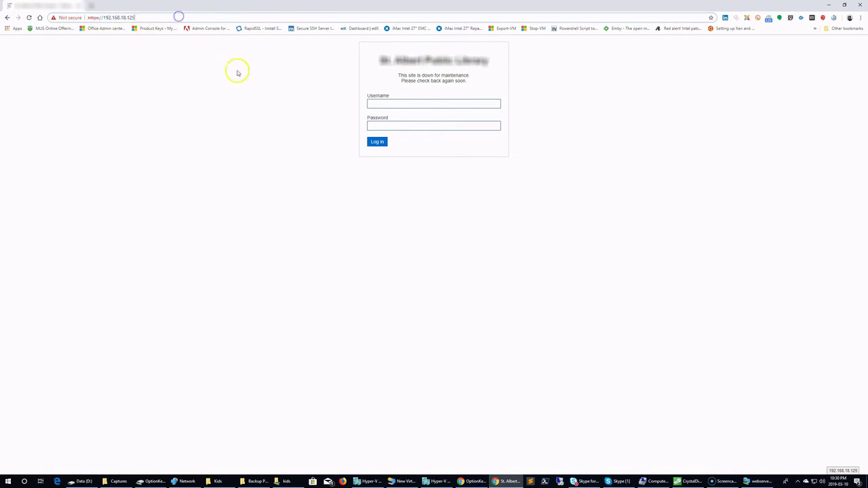
{"action": "left_click", "coordinate": [55, 18]}
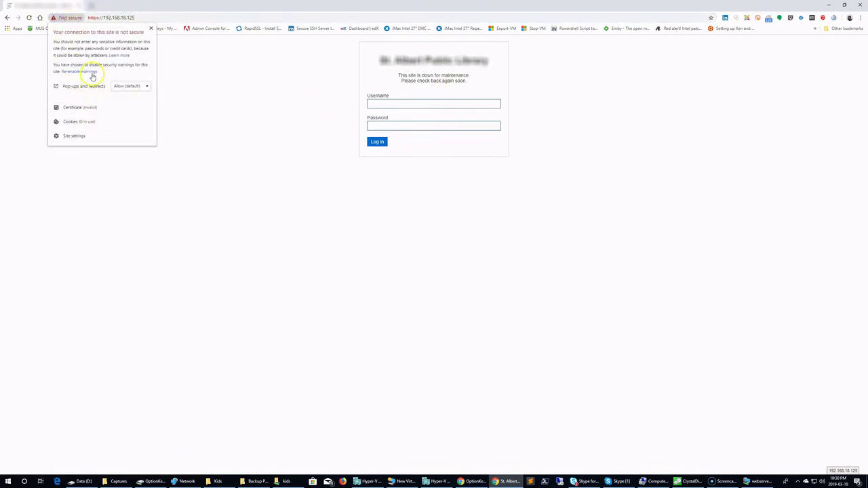